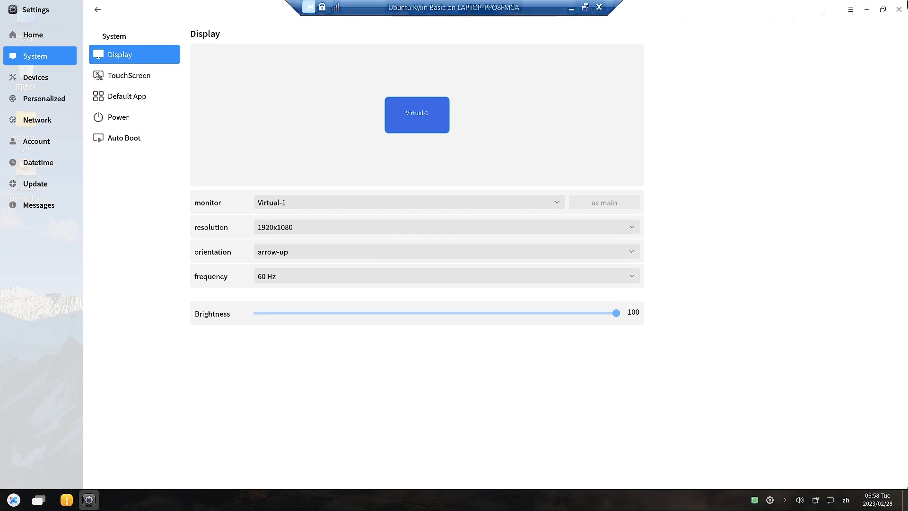
# Step: Close the Settings window and launch the Install Ubuntu Kylin installer from the desktop
pyautogui.click(898, 10)
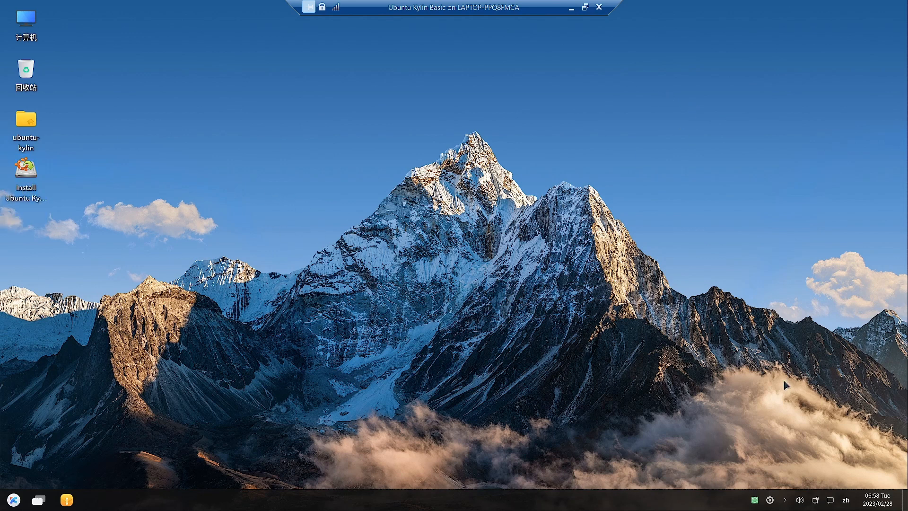
pyautogui.click(33, 176)
pyautogui.doubleClick(33, 176)
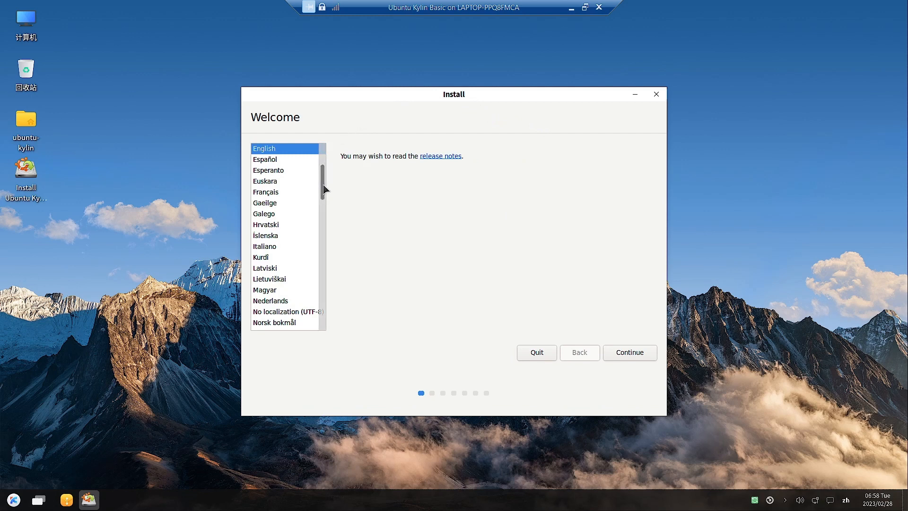
# Step: Continue past the Welcome page with English kept as the installation language
pyautogui.moveTo(323, 189); pyautogui.dragTo(322, 154)
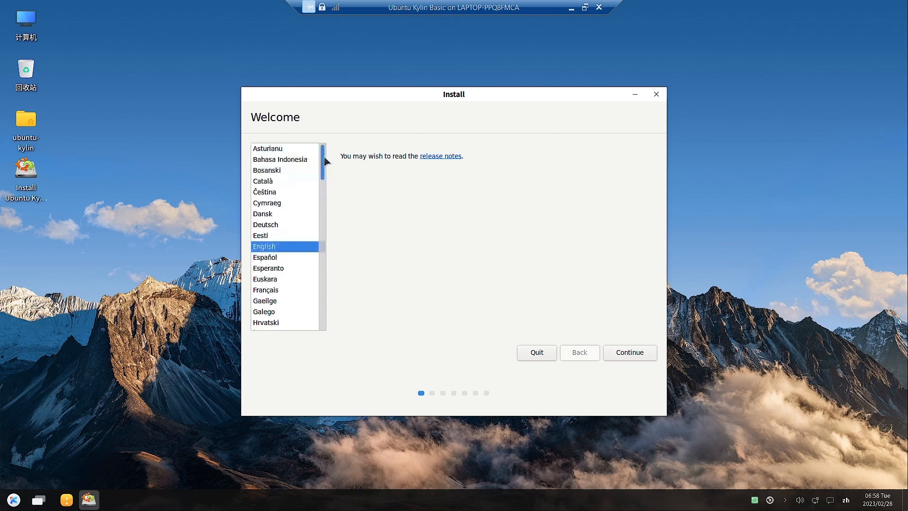
pyautogui.click(645, 355)
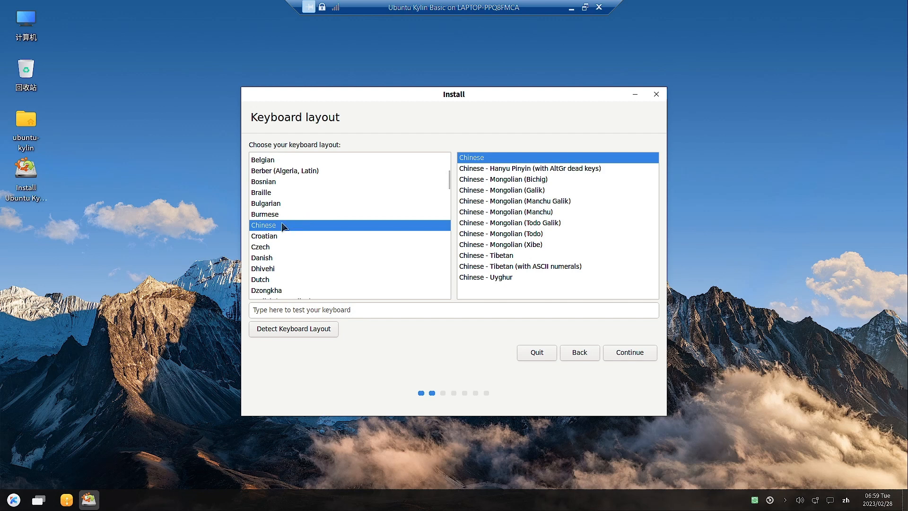
# Step: Choose the Indian – English (India, with rupee) keyboard layout and continue
pyautogui.scroll(5, 283, 226)
pyautogui.scroll(-3, 283, 226)
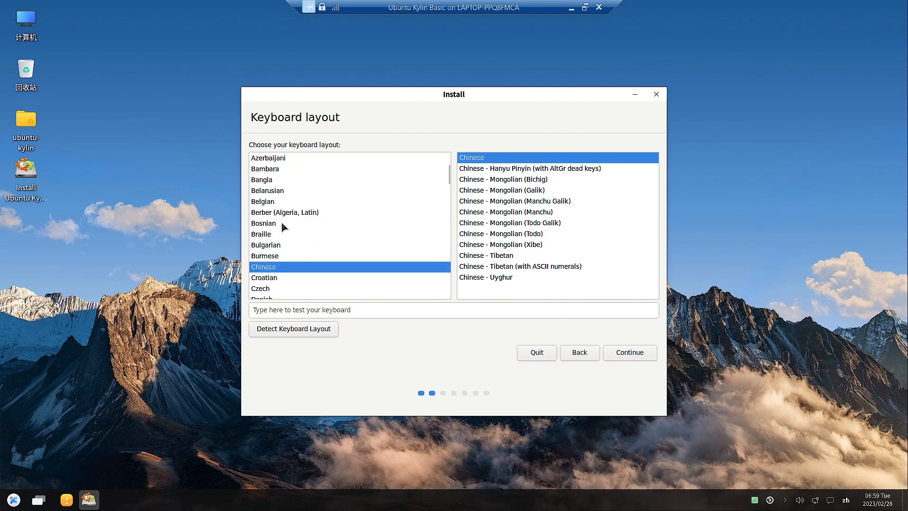
pyautogui.scroll(-5, 283, 226)
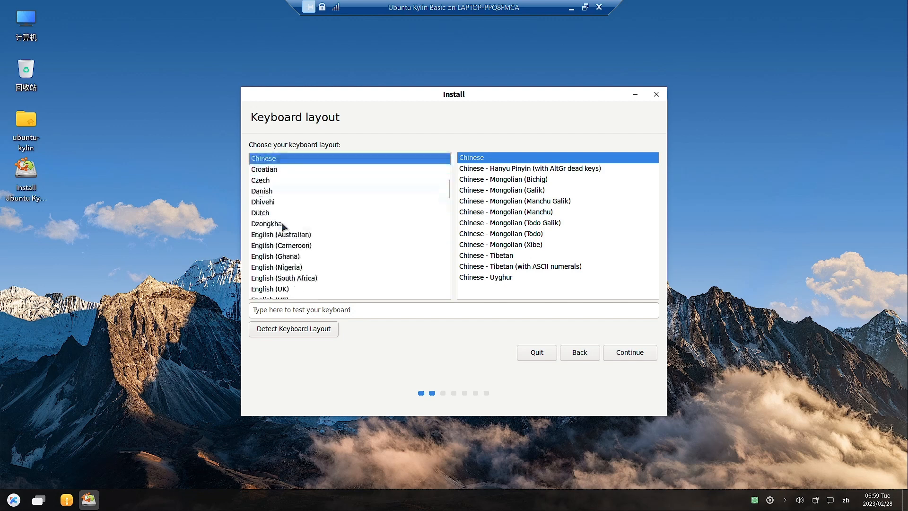
pyautogui.scroll(-2, 283, 226)
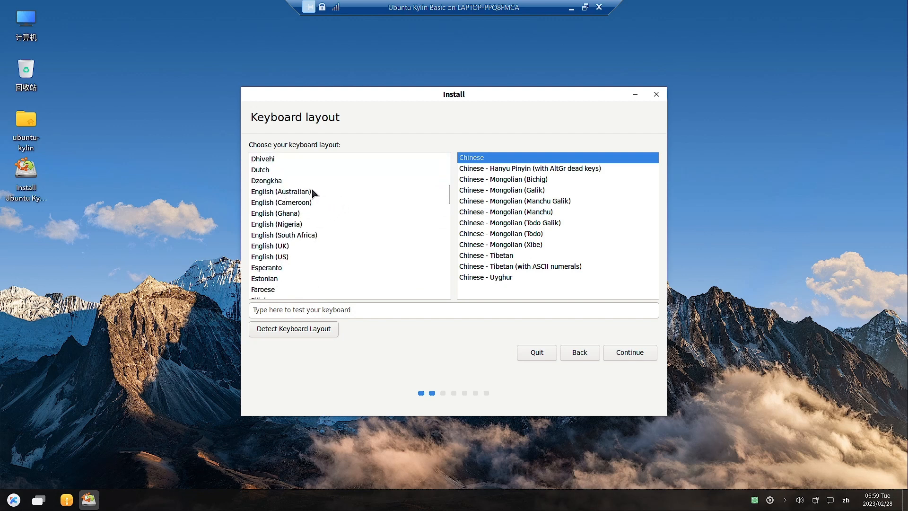
pyautogui.scroll(-3, 297, 253)
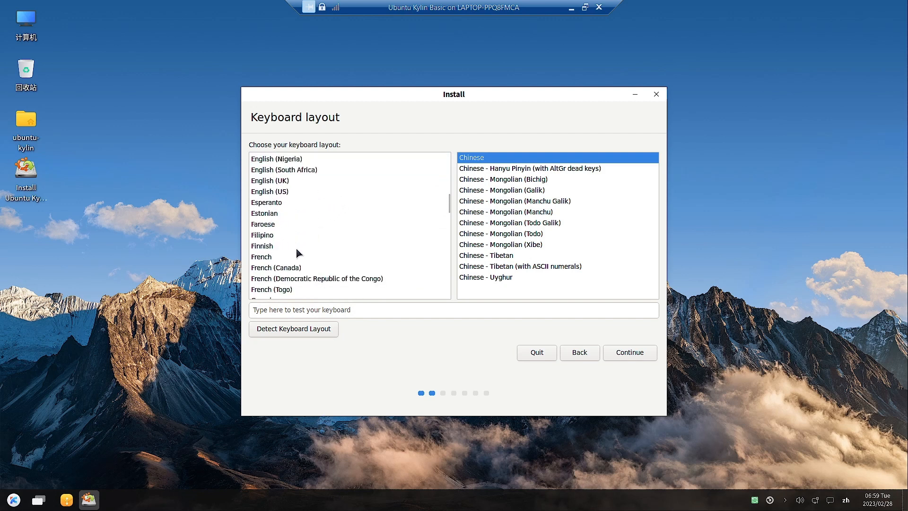
pyautogui.scroll(-4, 297, 253)
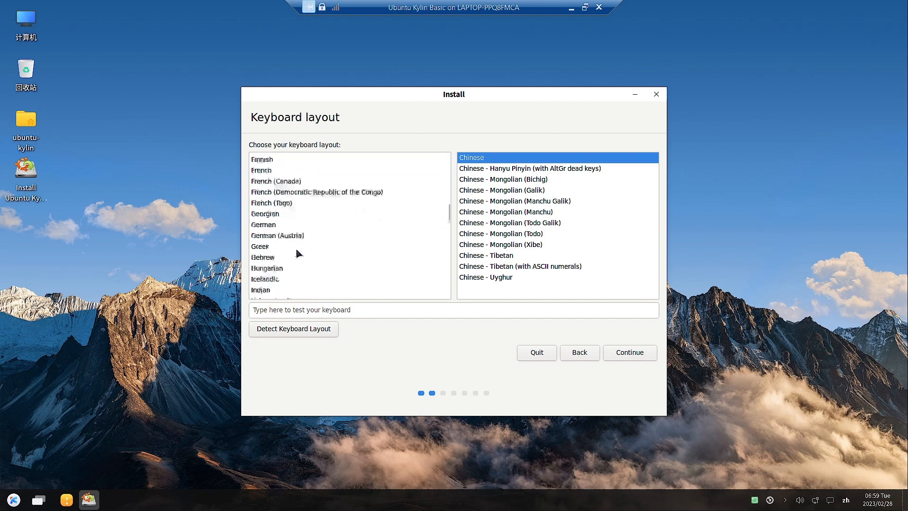
pyautogui.click(262, 288)
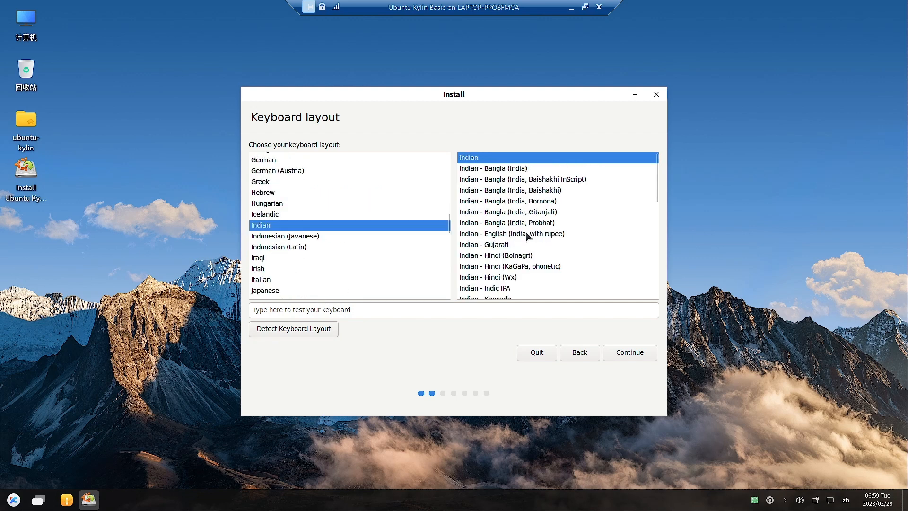
pyautogui.click(526, 234)
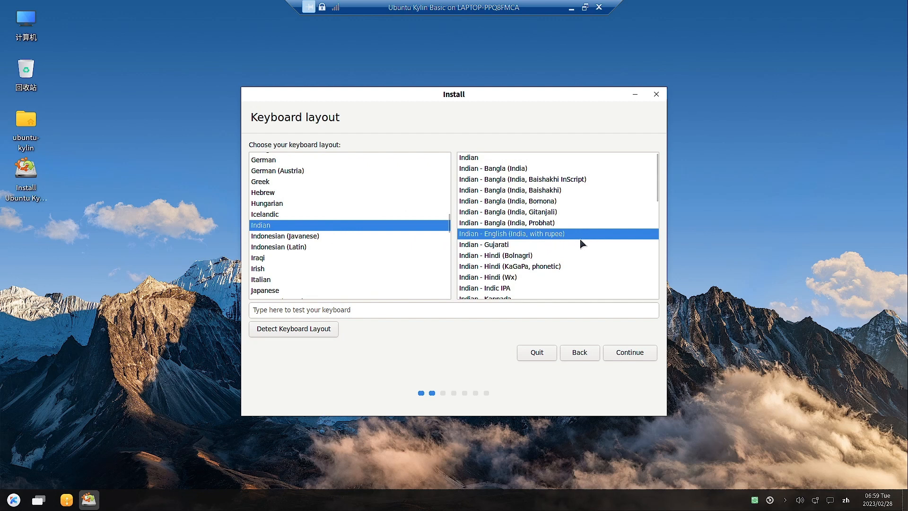
pyautogui.click(621, 356)
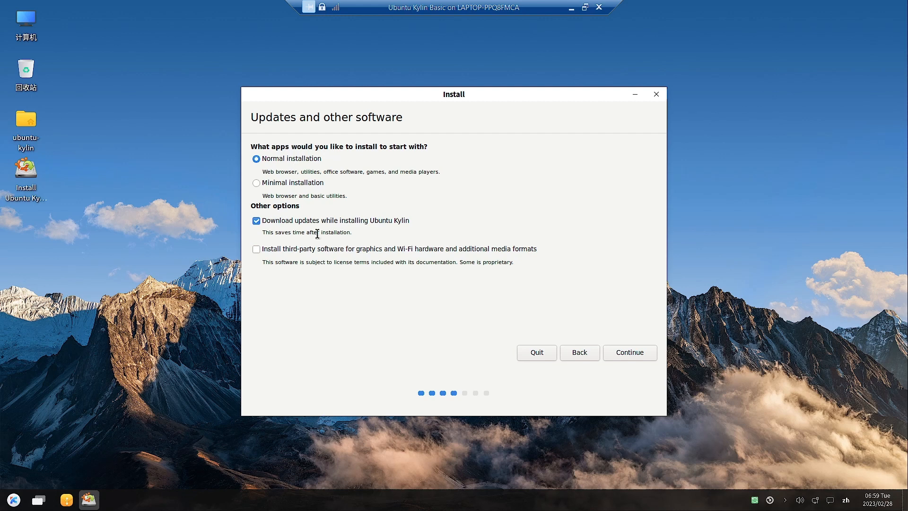
# Step: Enable installing third-party software for graphics, Wi-Fi and media formats, then continue
pyautogui.click(256, 249)
pyautogui.click(630, 350)
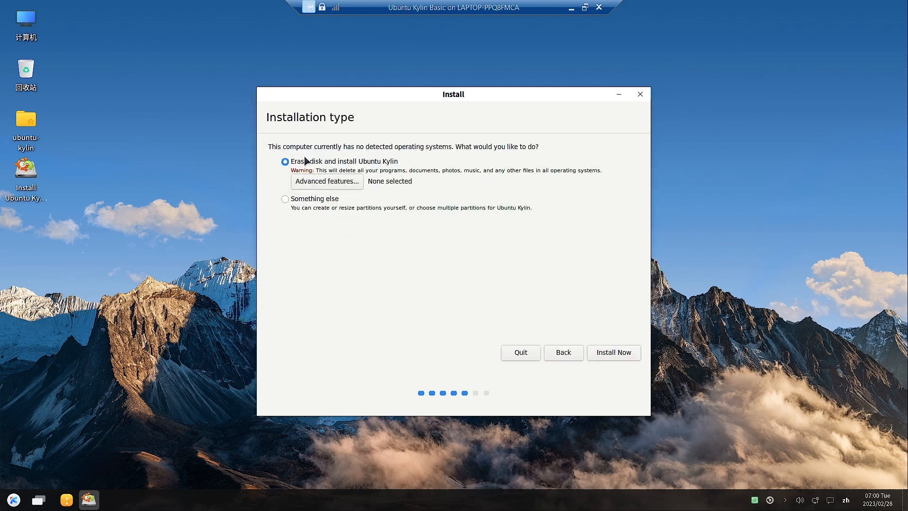
# Step: Choose Something else and give /dev/sda a new empty partition table, selecting its 136365 MB free space
pyautogui.click(285, 199)
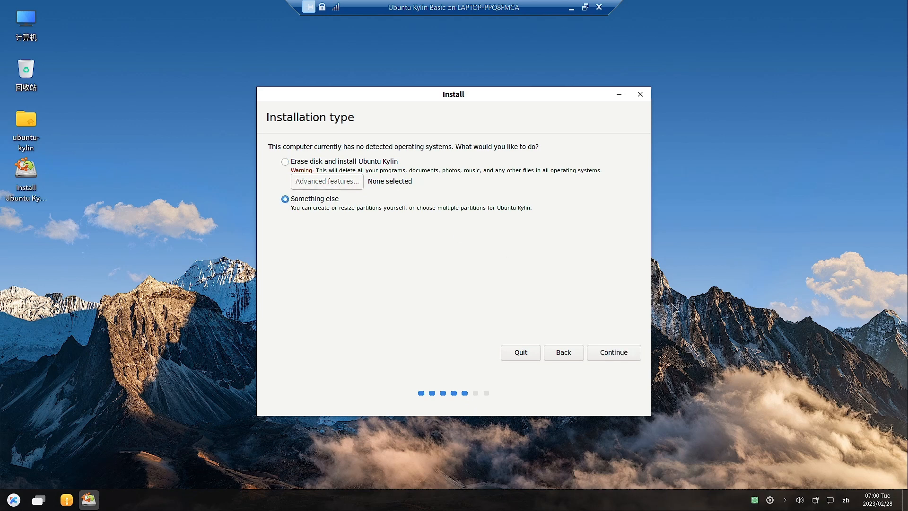
pyautogui.click(606, 355)
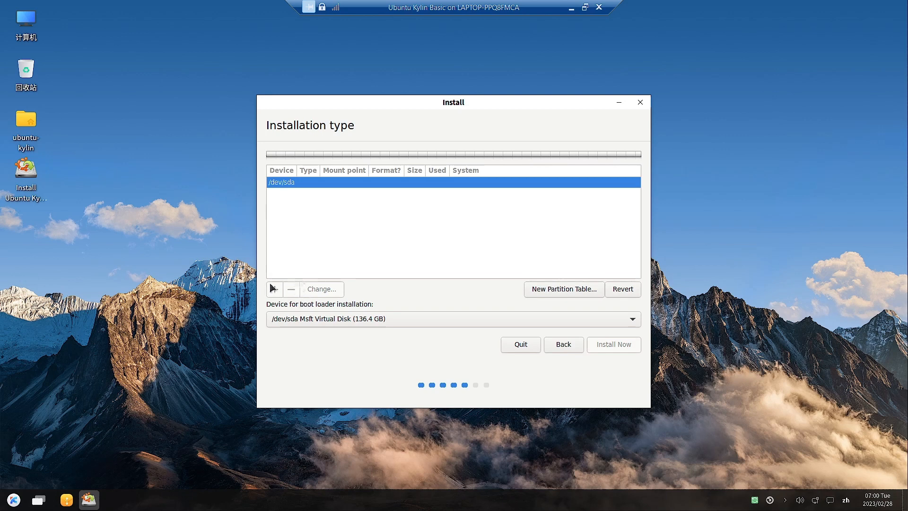
pyautogui.click(577, 289)
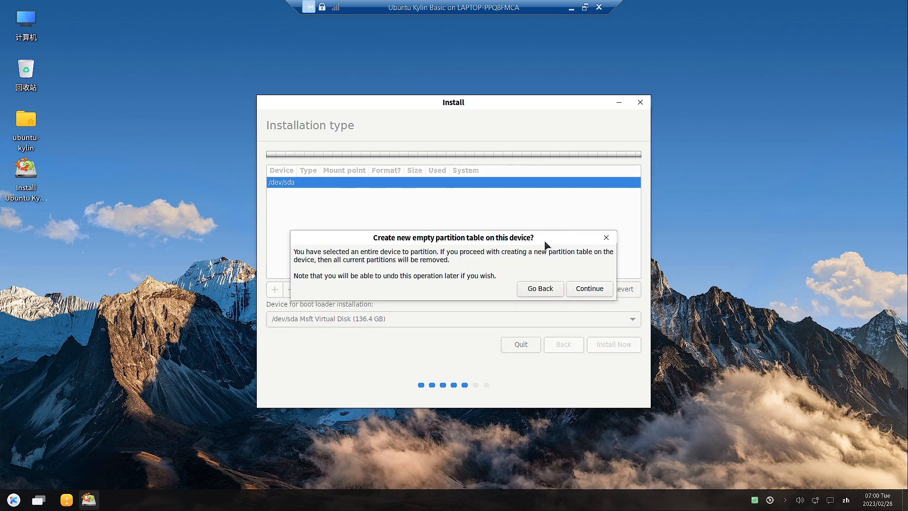
pyautogui.click(586, 291)
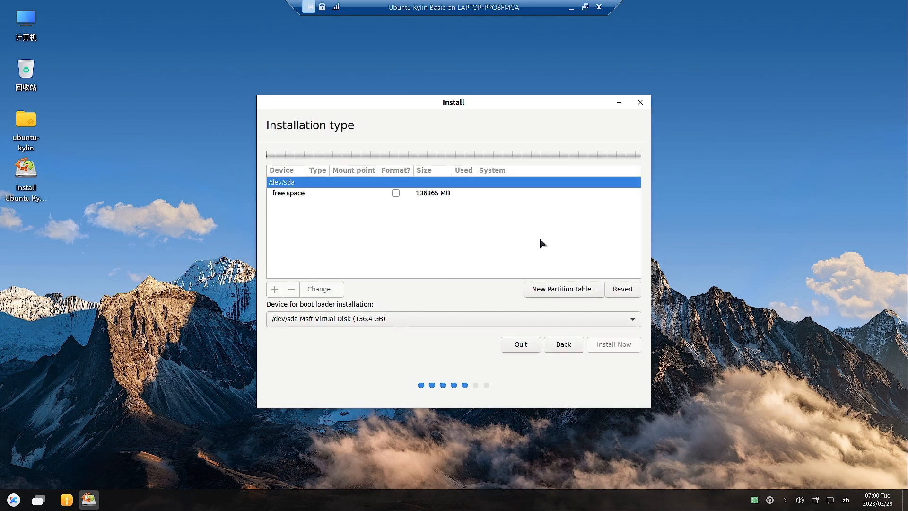
pyautogui.click(299, 195)
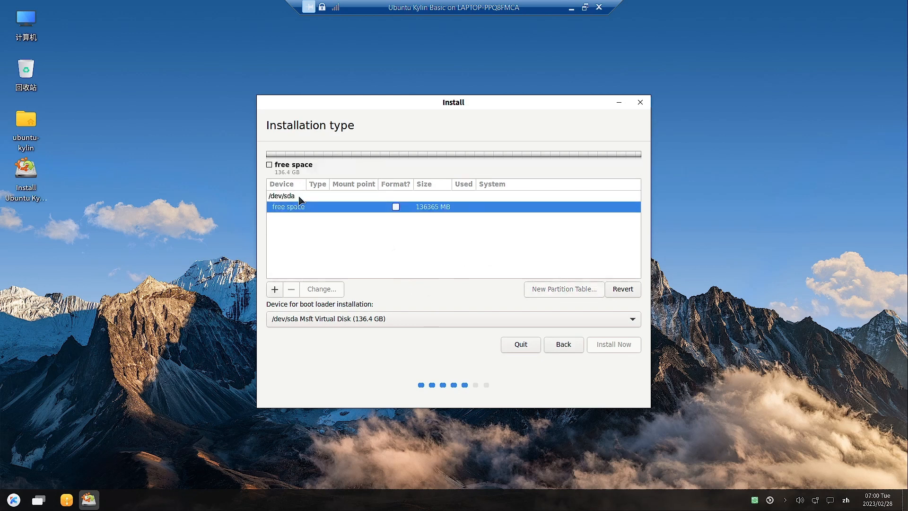
# Step: Create a 499 MB partition used as EFI System Partition in the free space
pyautogui.click(274, 289)
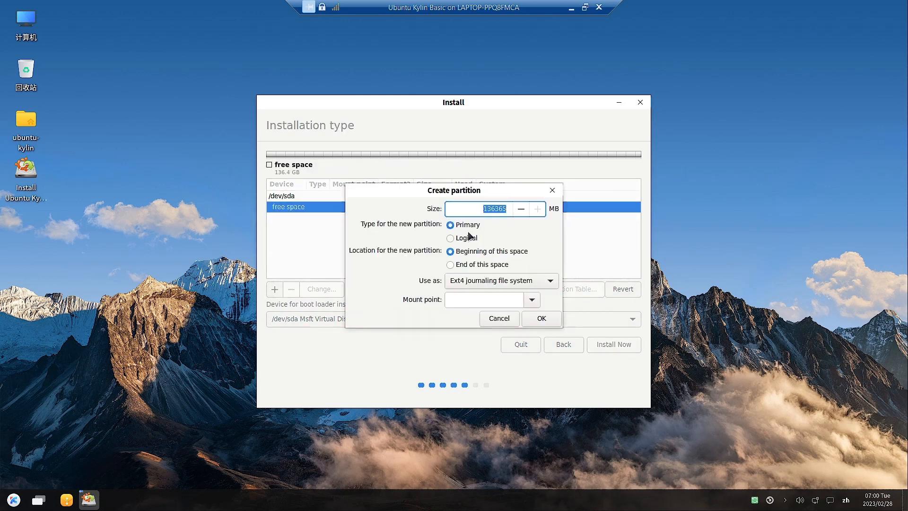
pyautogui.write('500')
pyautogui.click(506, 283)
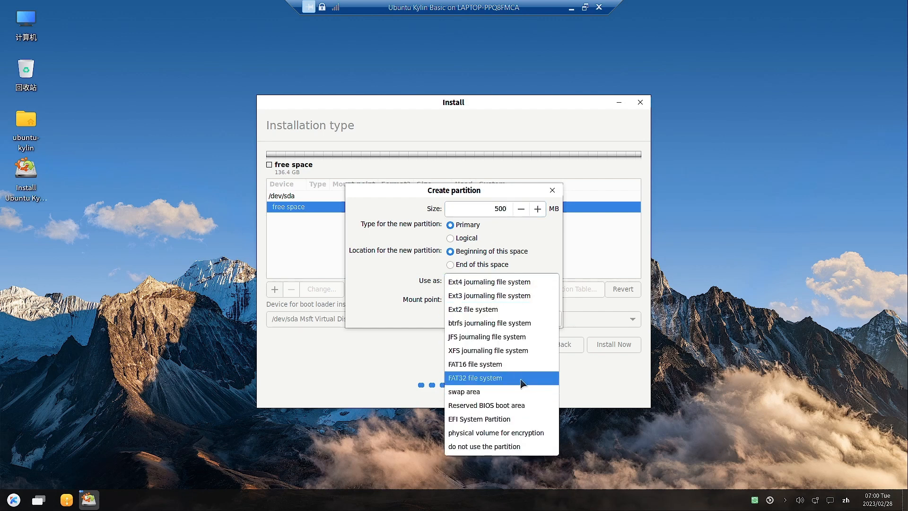
pyautogui.click(504, 419)
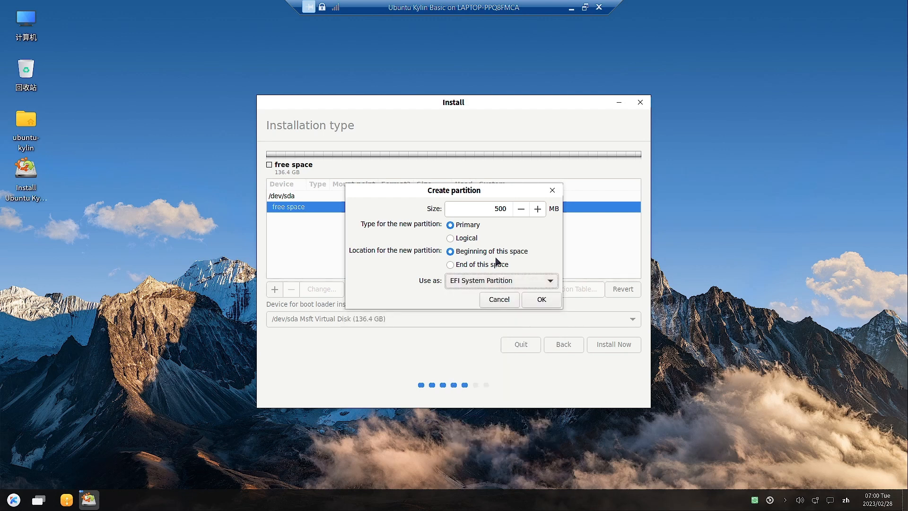
pyautogui.click(541, 301)
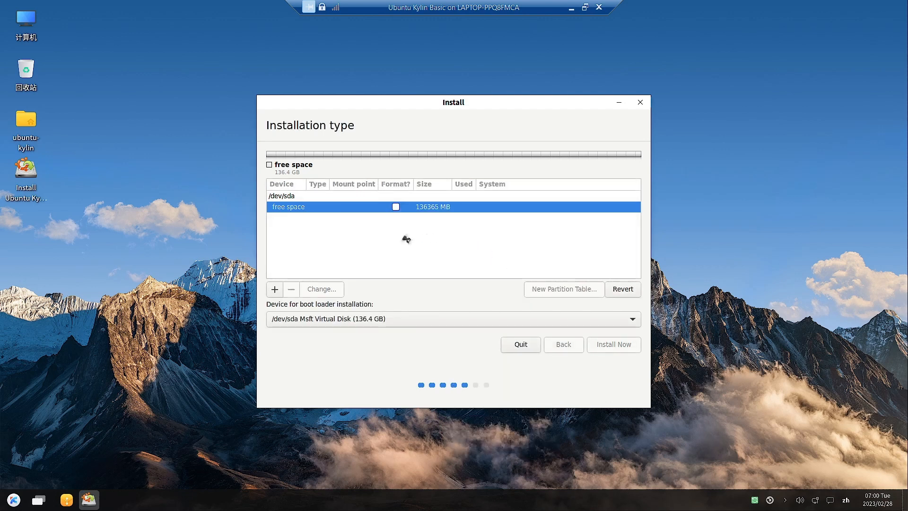
# Step: Create a 2000 MB swap area partition in the free space after the EFI partition
pyautogui.click(298, 219)
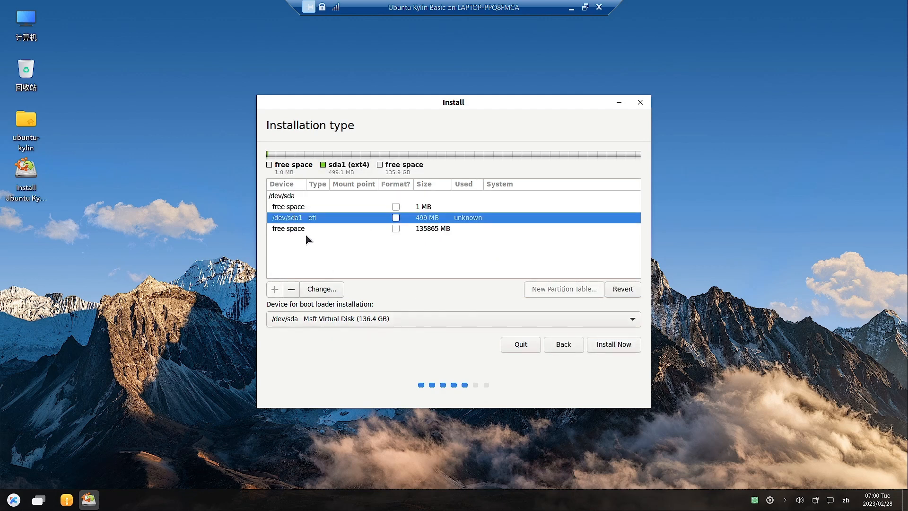
pyautogui.click(302, 230)
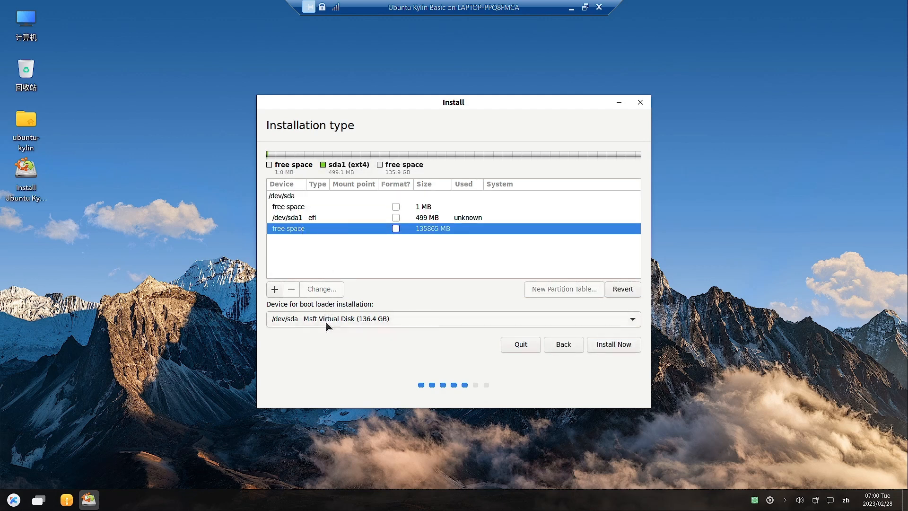
pyautogui.click(274, 289)
pyautogui.doubleClick(496, 208)
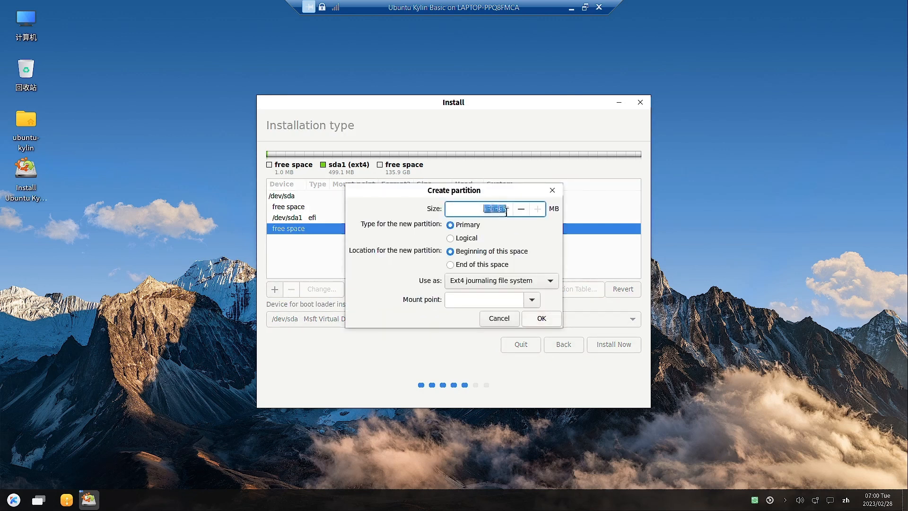
pyautogui.write('2000')
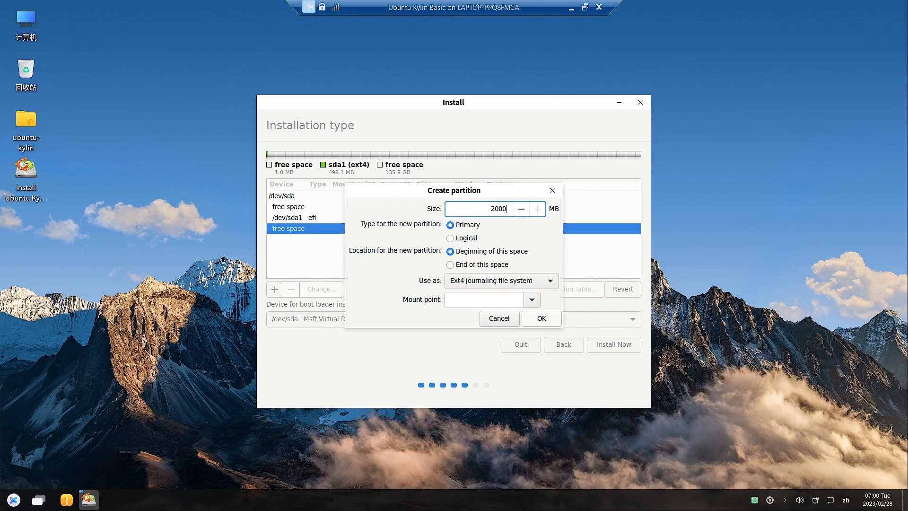
pyautogui.click(527, 281)
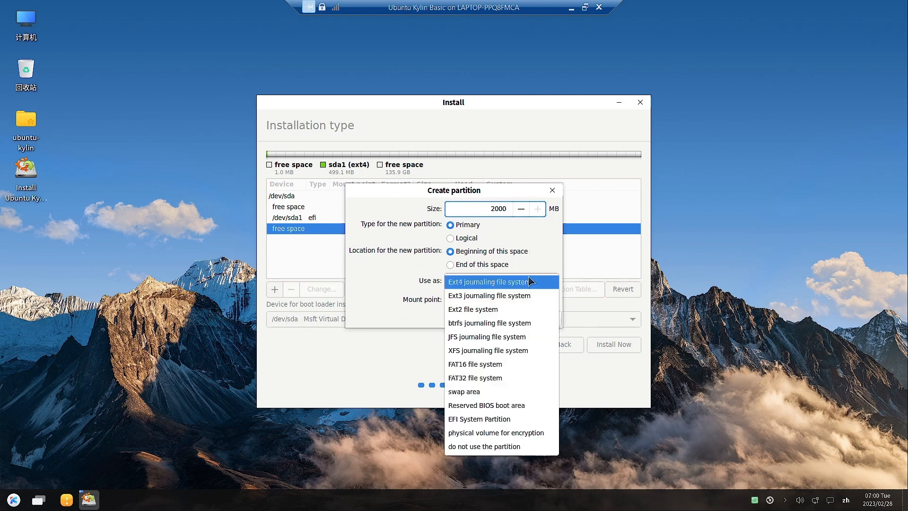
pyautogui.click(473, 390)
pyautogui.click(541, 300)
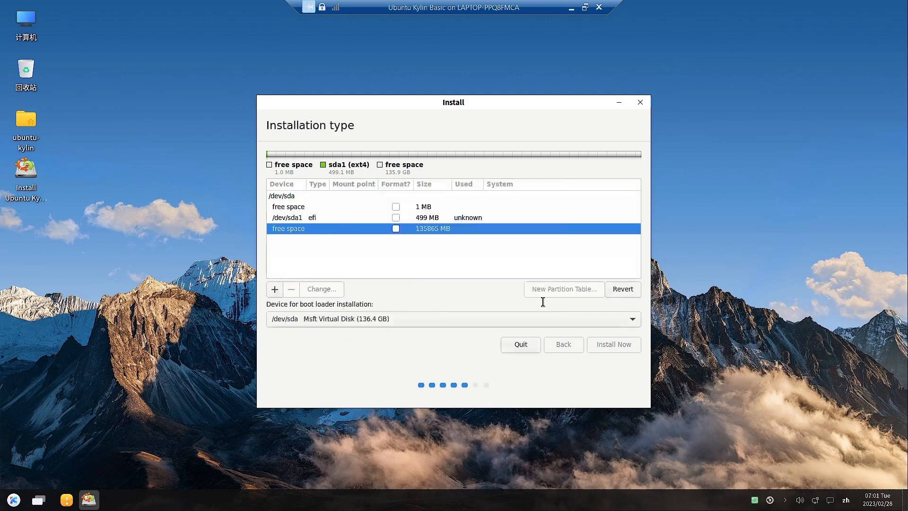
pyautogui.click(398, 220)
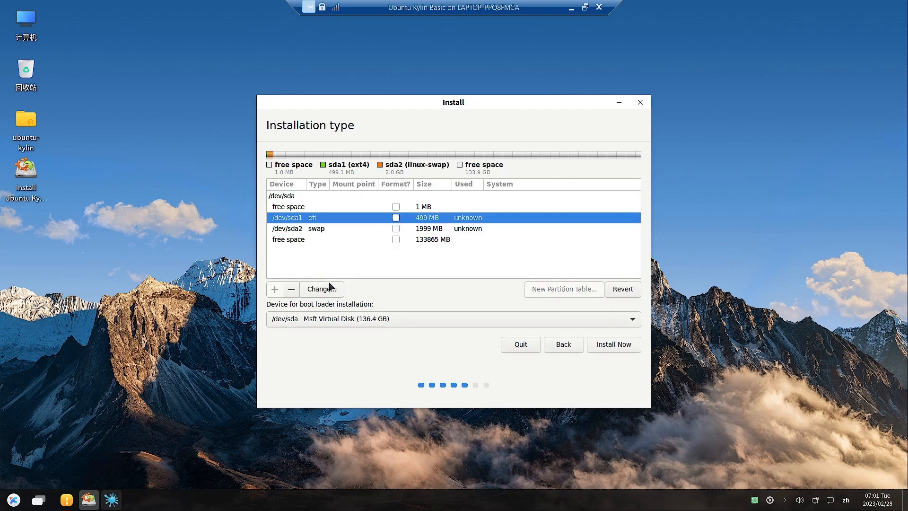
# Step: Create an ext4 partition mounted at / in the remaining 133865 MB, then reopen the EFI partition to check it
pyautogui.click(302, 240)
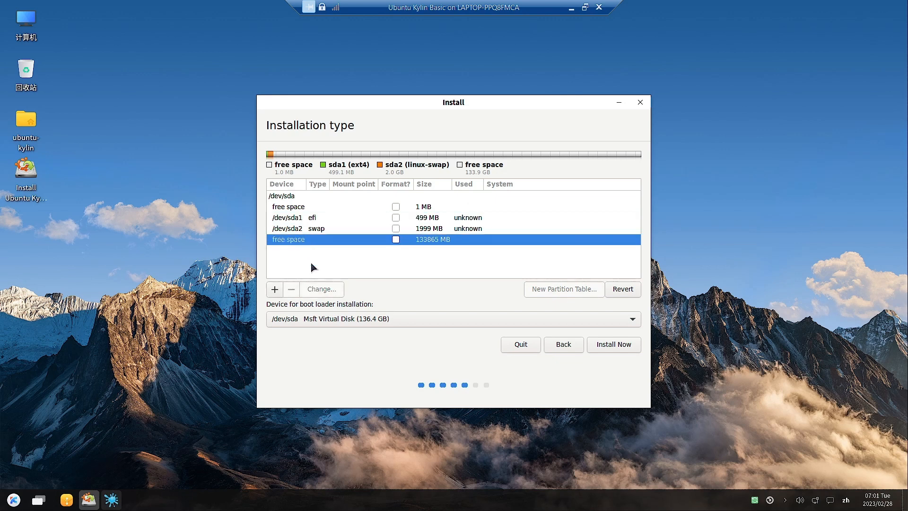
pyautogui.click(275, 289)
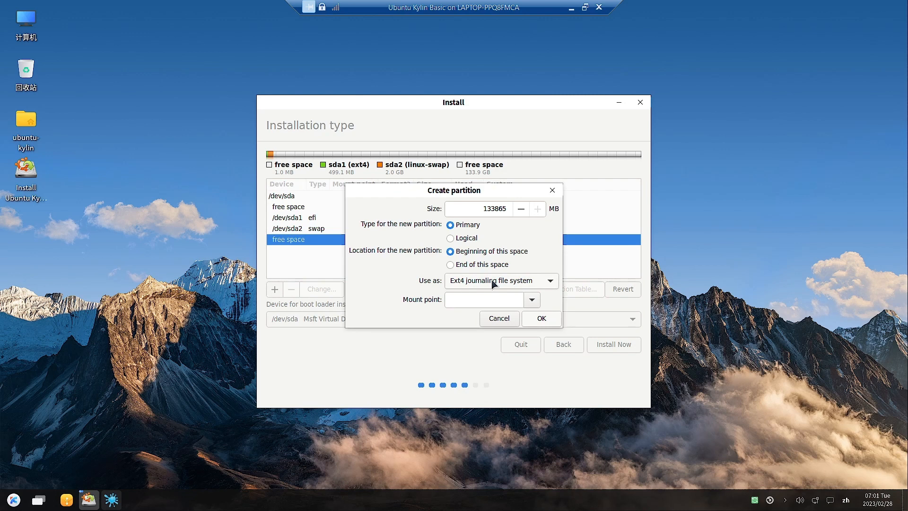
pyautogui.click(532, 300)
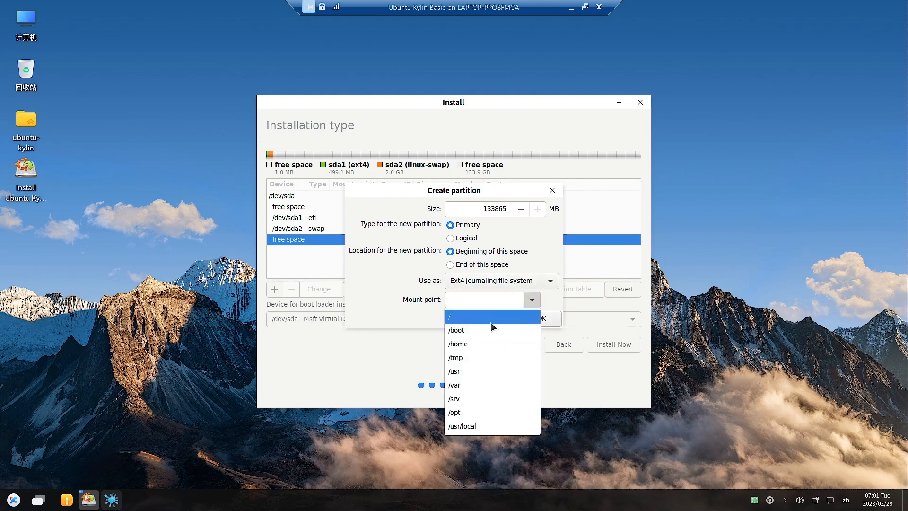
pyautogui.click(501, 315)
pyautogui.click(539, 318)
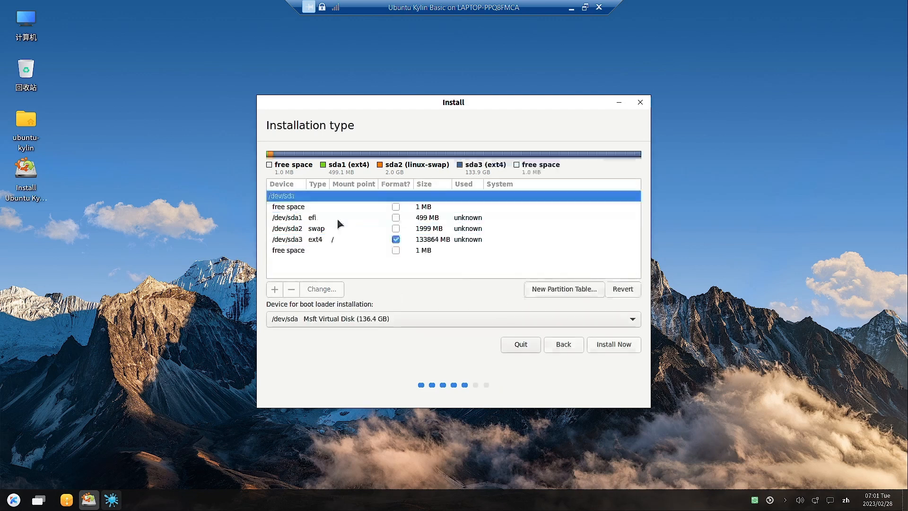
pyautogui.click(316, 220)
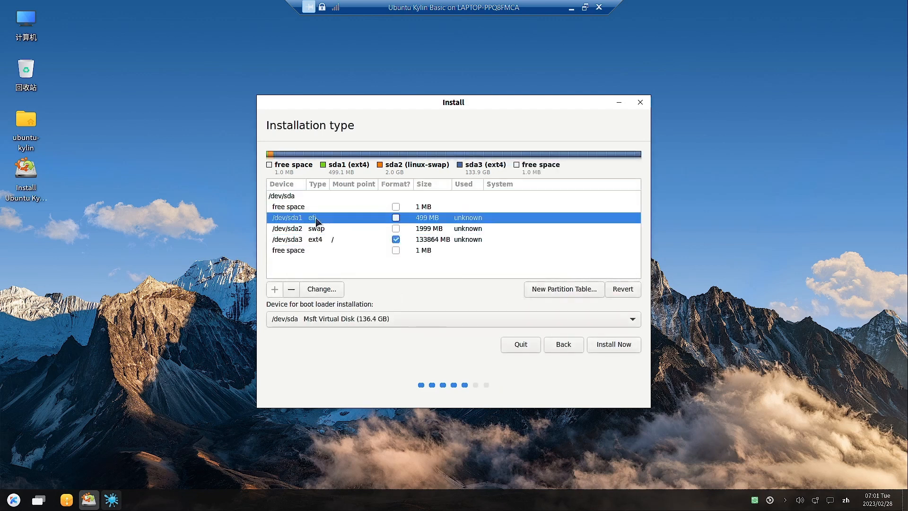
pyautogui.click(330, 292)
# Step: Close the EFI partition dialog unchanged, choose Install Now and confirm writing the partitions to disk
pyautogui.click(475, 283)
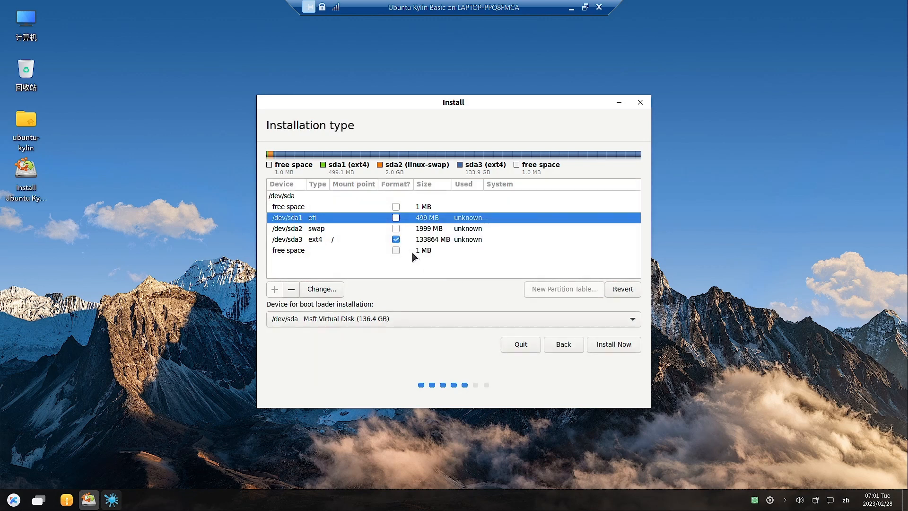
pyautogui.click(607, 348)
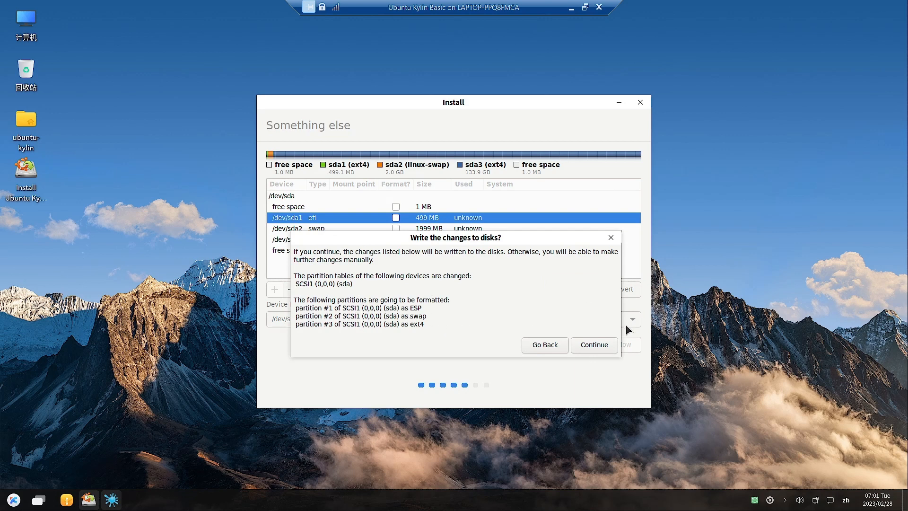
pyautogui.click(593, 344)
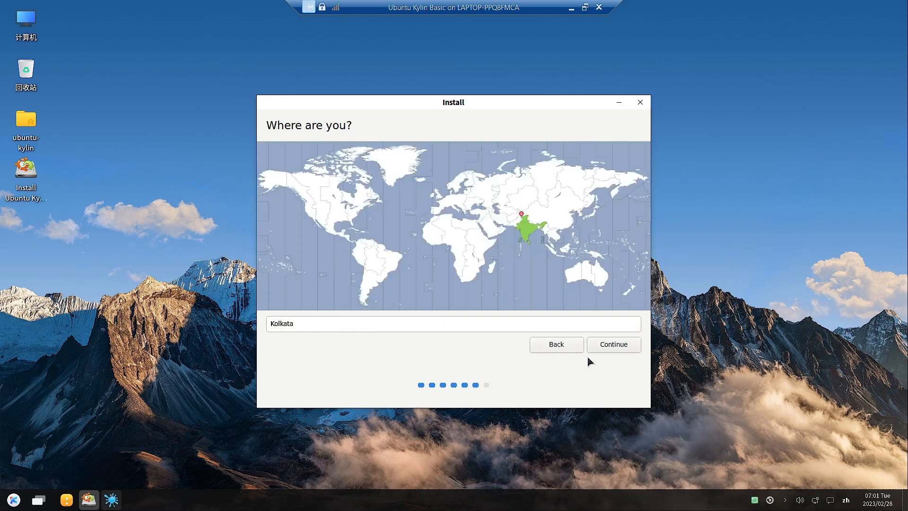
# Step: Keep Kolkata as location, enter the user name and a matching password, and begin installing
pyautogui.click(617, 346)
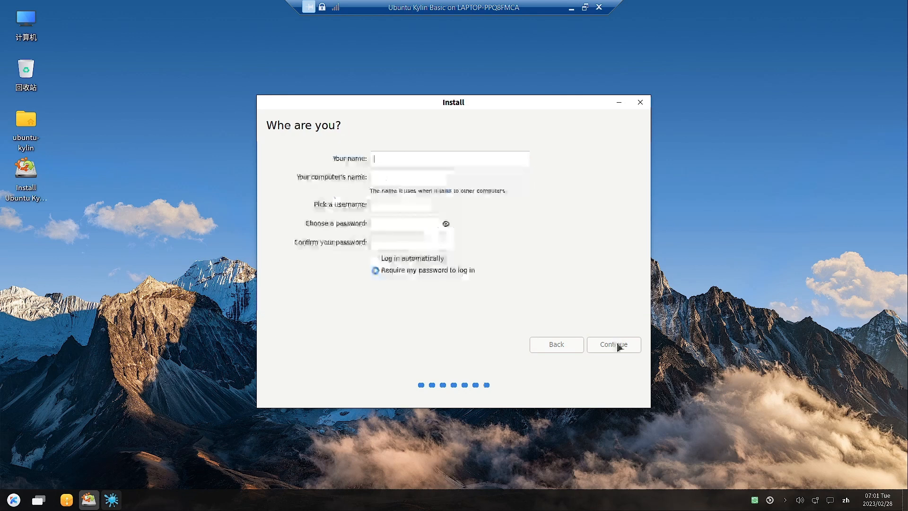
pyautogui.write('sam')
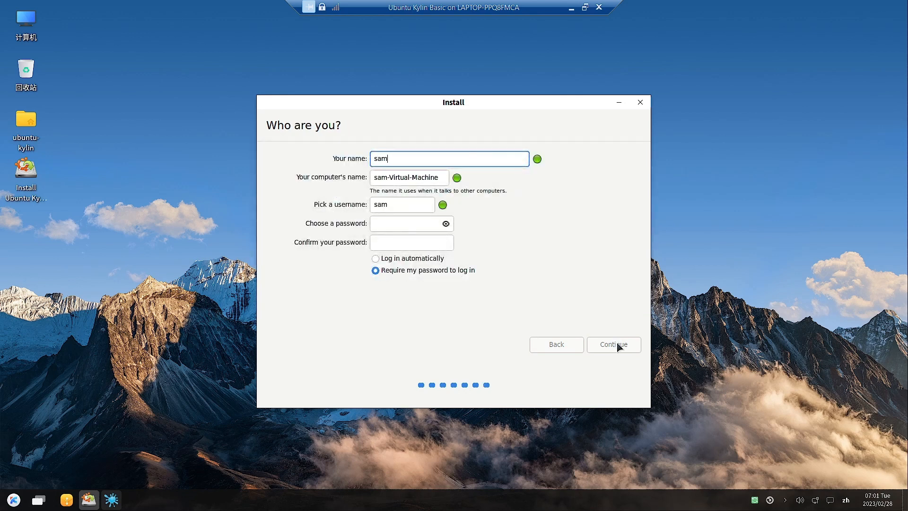
pyautogui.click(394, 221)
pyautogui.write('123456')
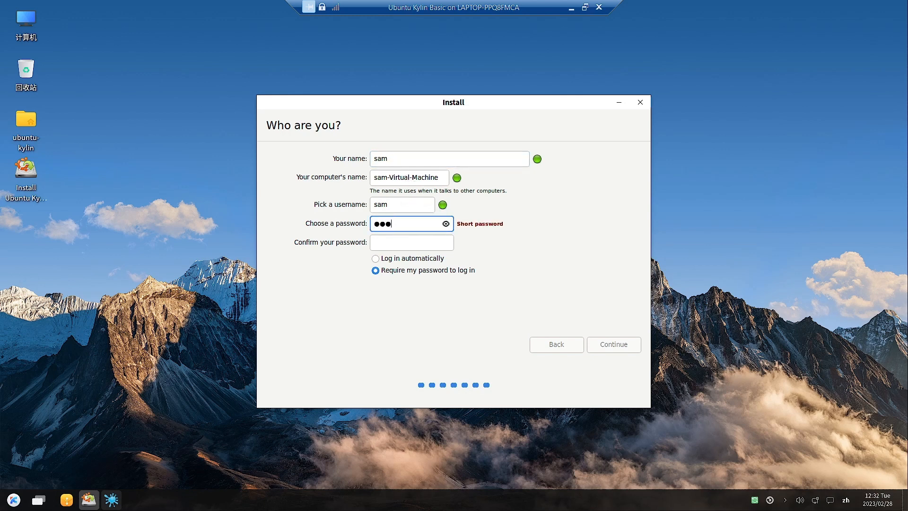
pyautogui.click(391, 245)
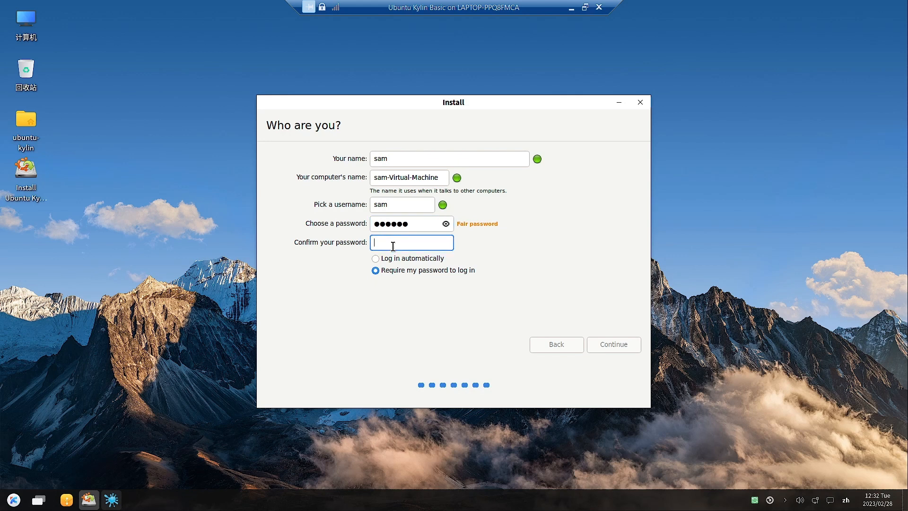
pyautogui.write('123456')
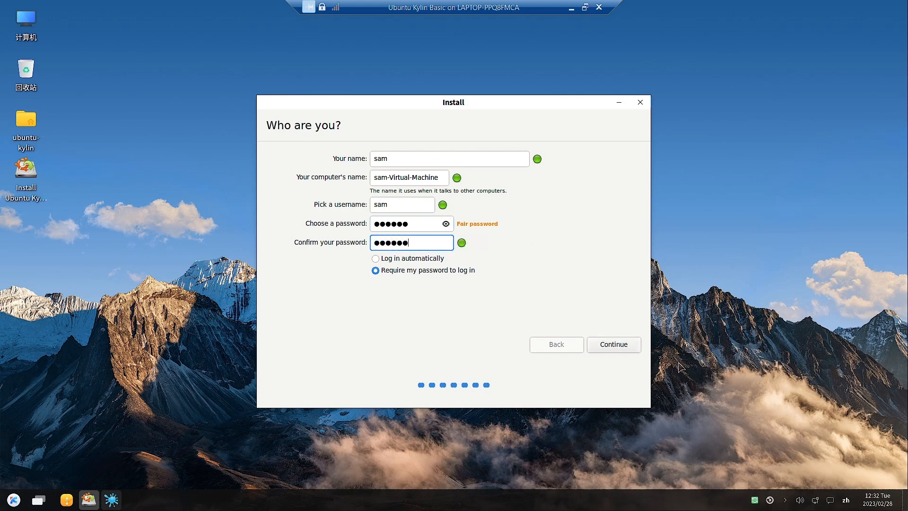
pyautogui.click(617, 344)
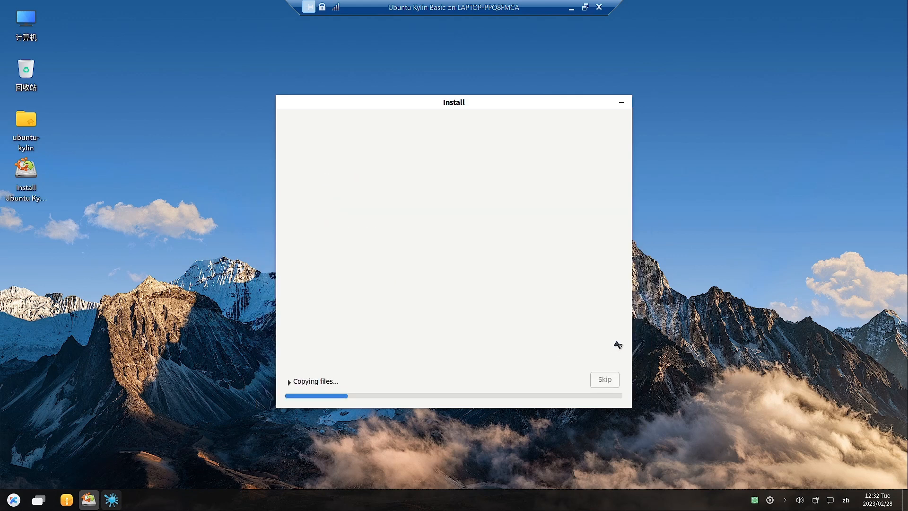